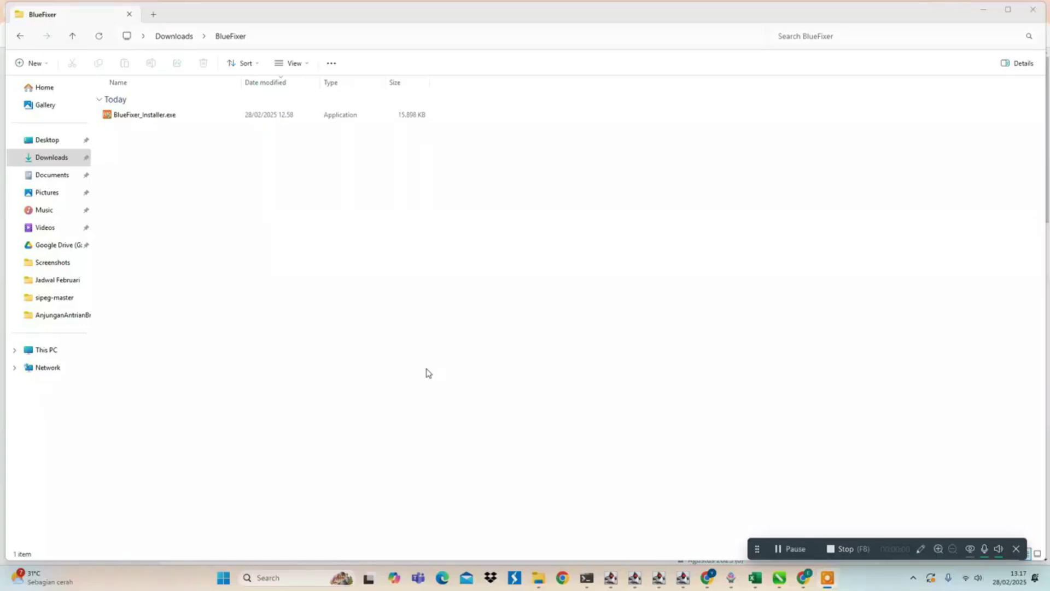
# Step: Bring the BlueFixer folder window forward and refresh its file list
pyautogui.click(426, 368)
pyautogui.rightClick(264, 221)
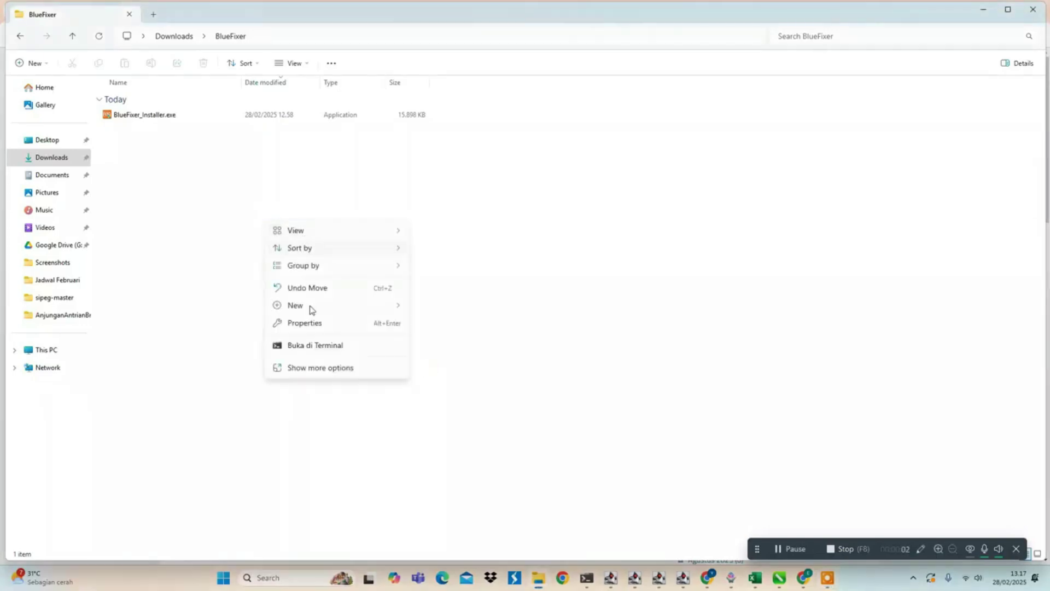
pyautogui.click(305, 367)
pyautogui.click(298, 260)
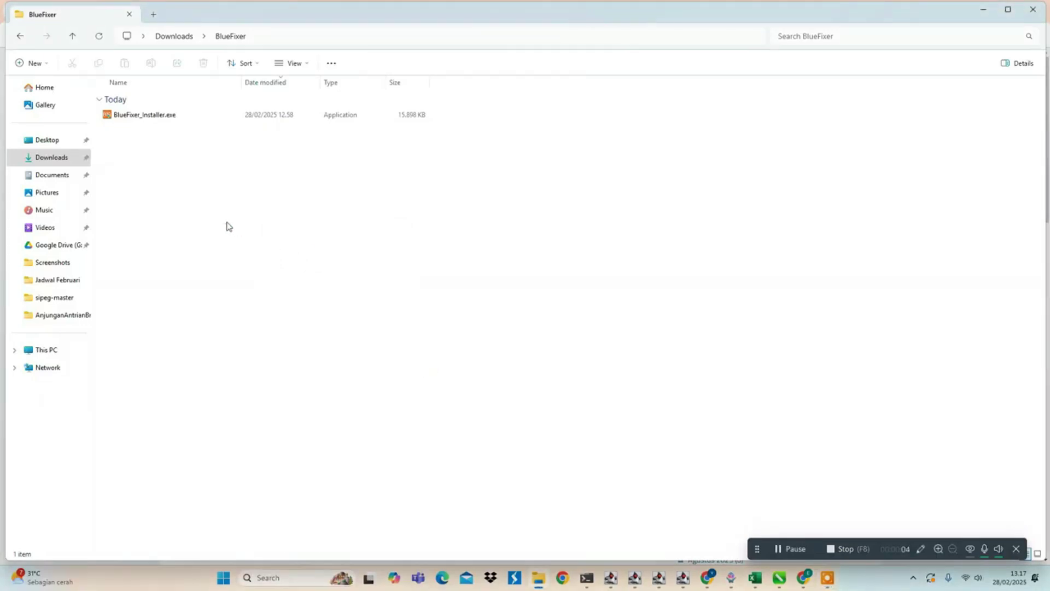
# Step: Run BlueFixer_Installer.exe past the SmartScreen warning and complete the Blue Fixer 1.00 setup
pyautogui.click(153, 120)
pyautogui.rightClick(153, 120)
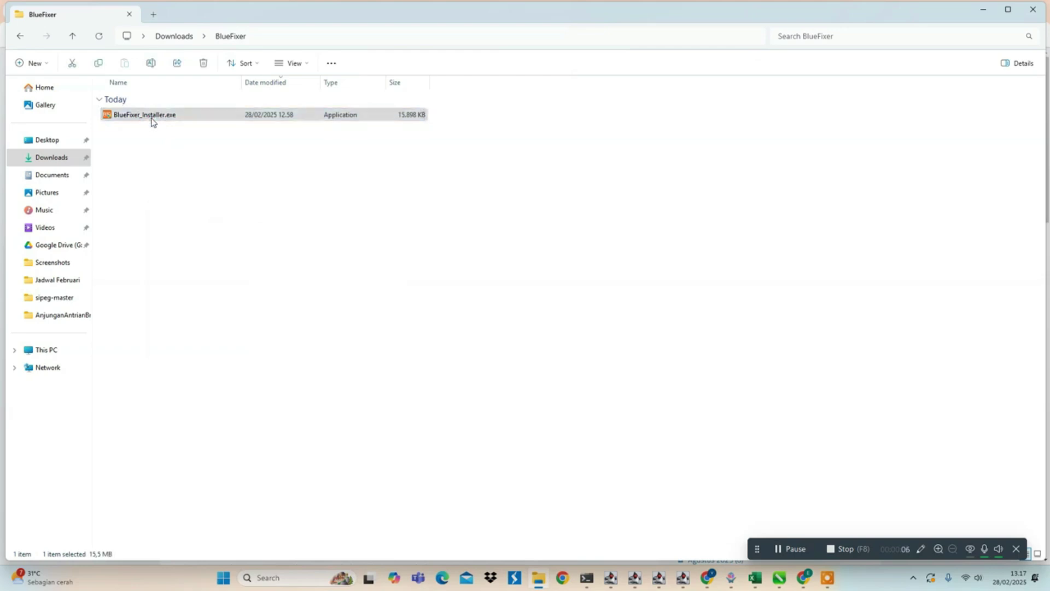
pyautogui.click(185, 161)
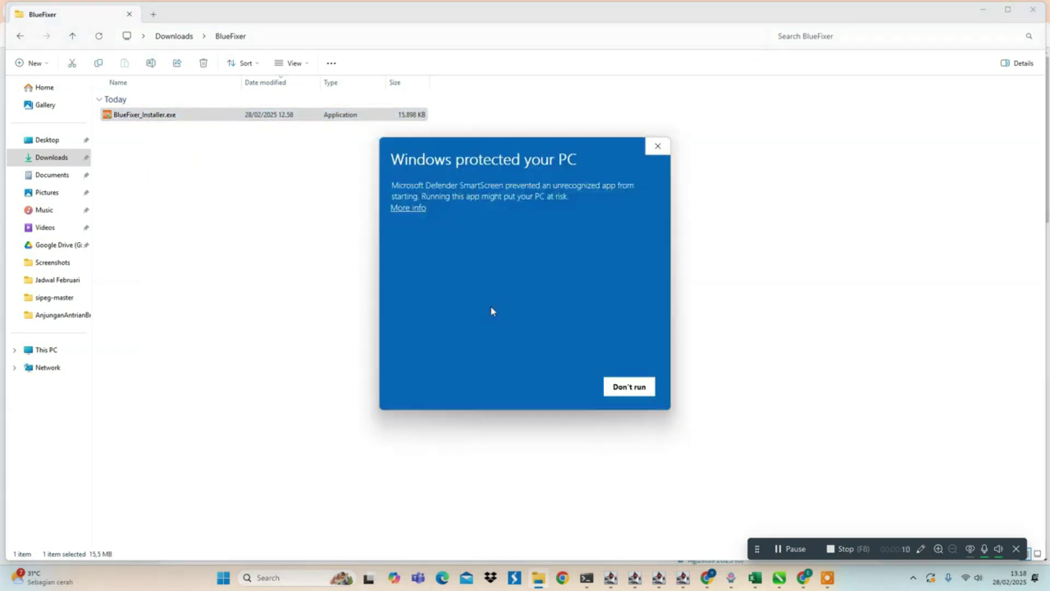
pyautogui.click(414, 209)
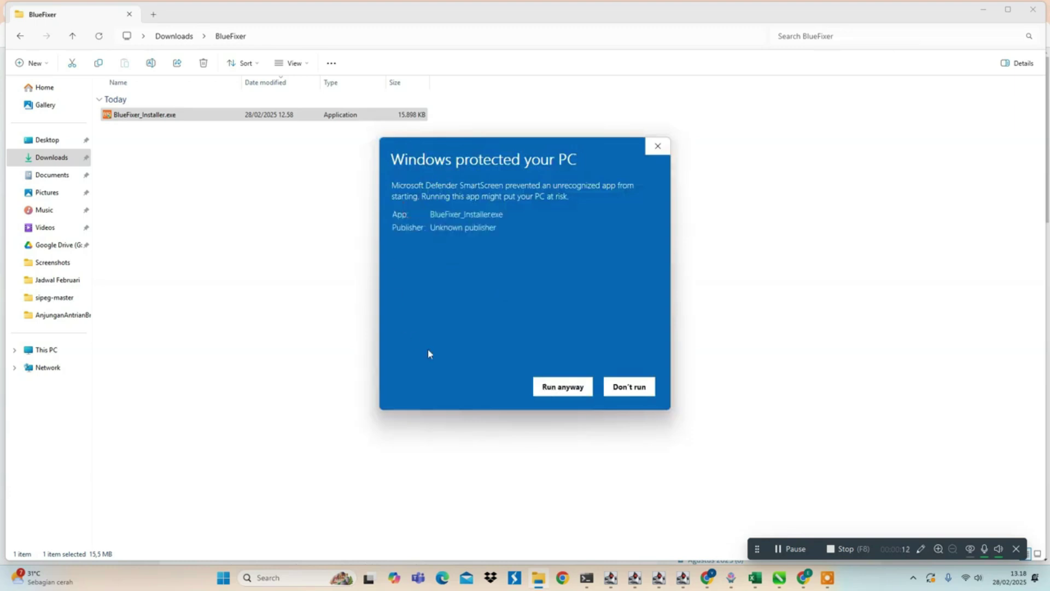
pyautogui.click(563, 386)
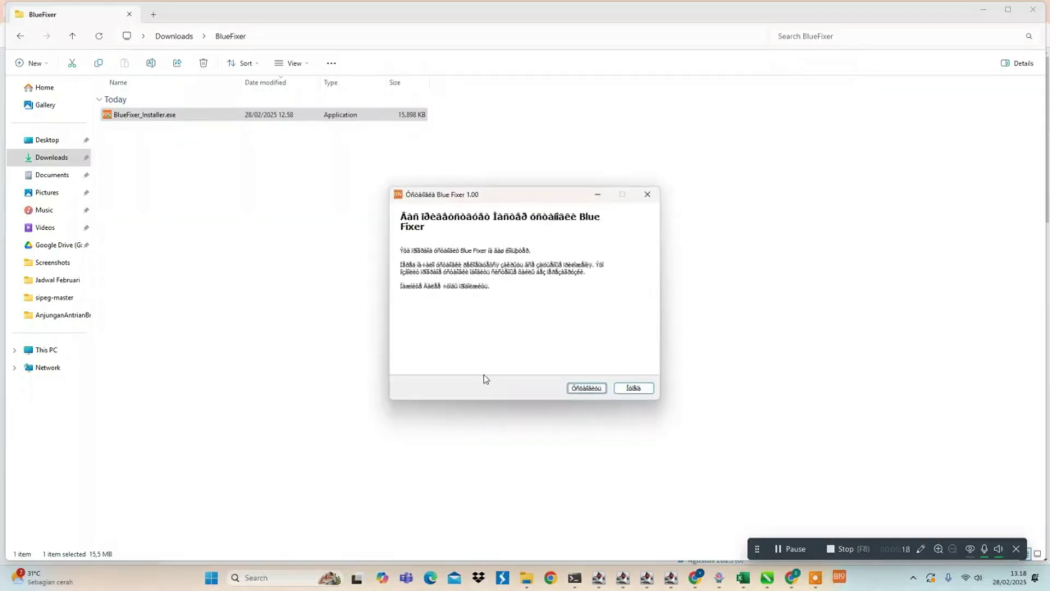
pyautogui.click(598, 391)
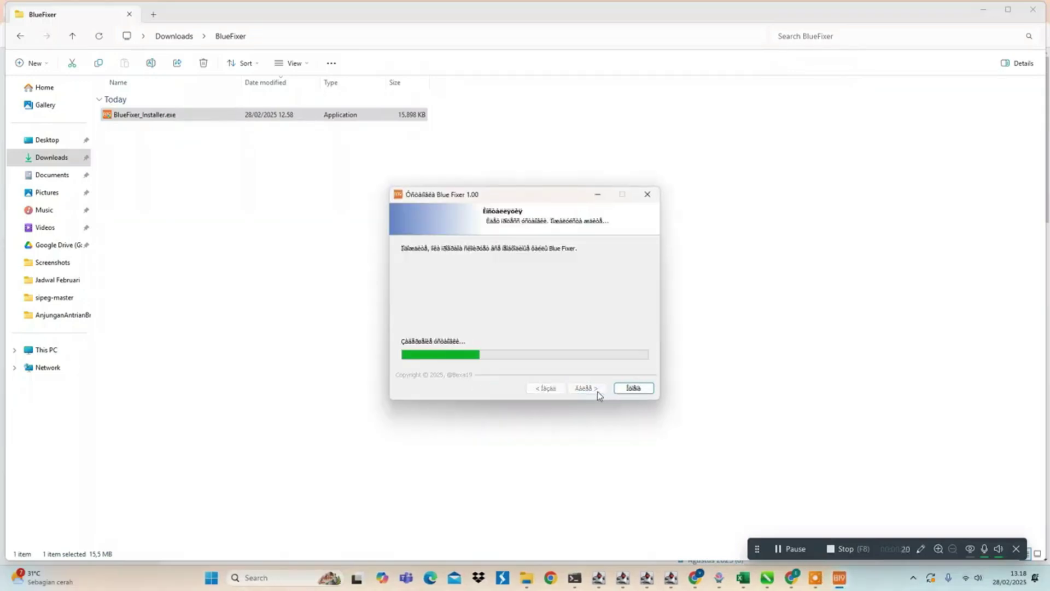
pyautogui.click(583, 384)
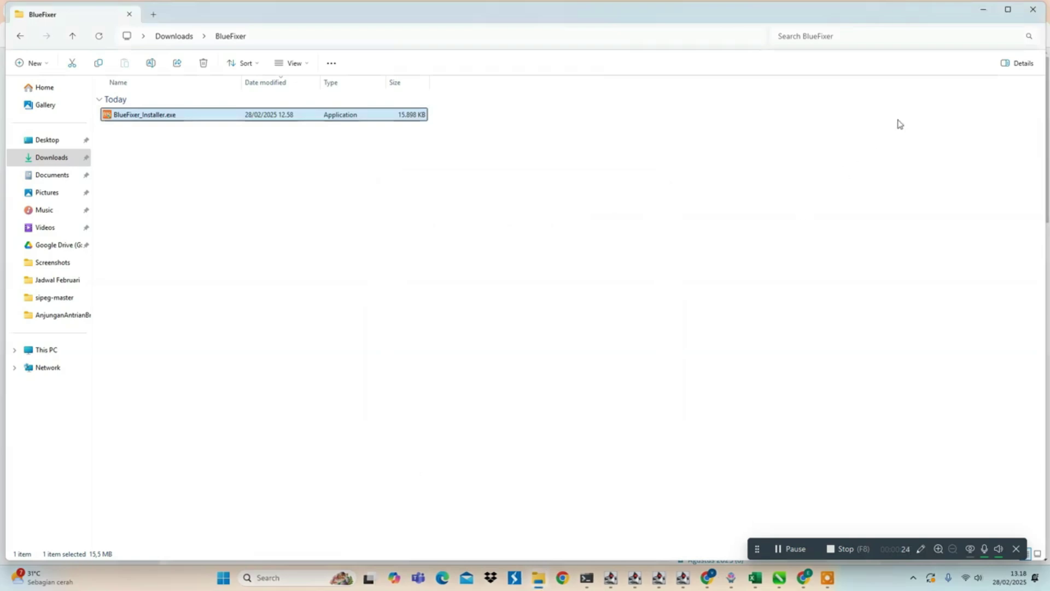
# Step: Minimize Explorer, the browser and Google Sheets, then launch Blue Camera Fixer from its desktop shortcut
pyautogui.click(982, 14)
pyautogui.click(982, 8)
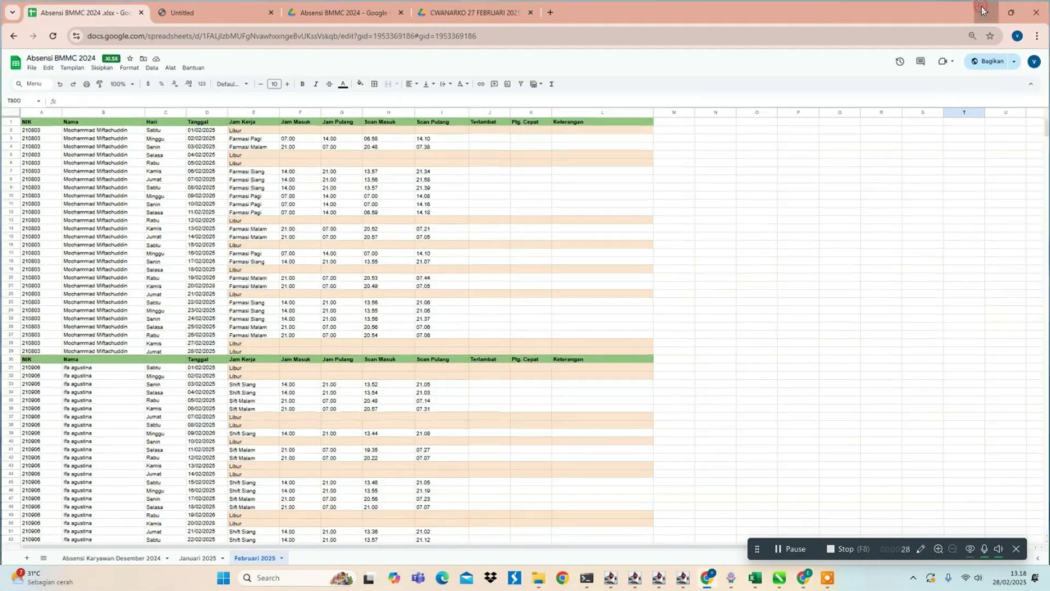
pyautogui.click(983, 10)
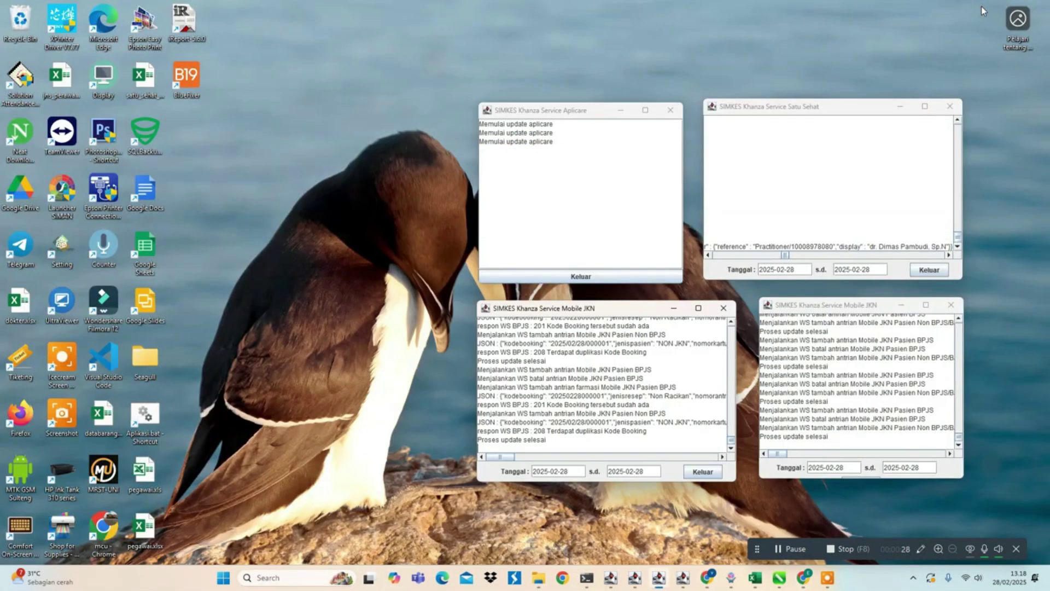
pyautogui.click(191, 82)
pyautogui.rightClick(191, 82)
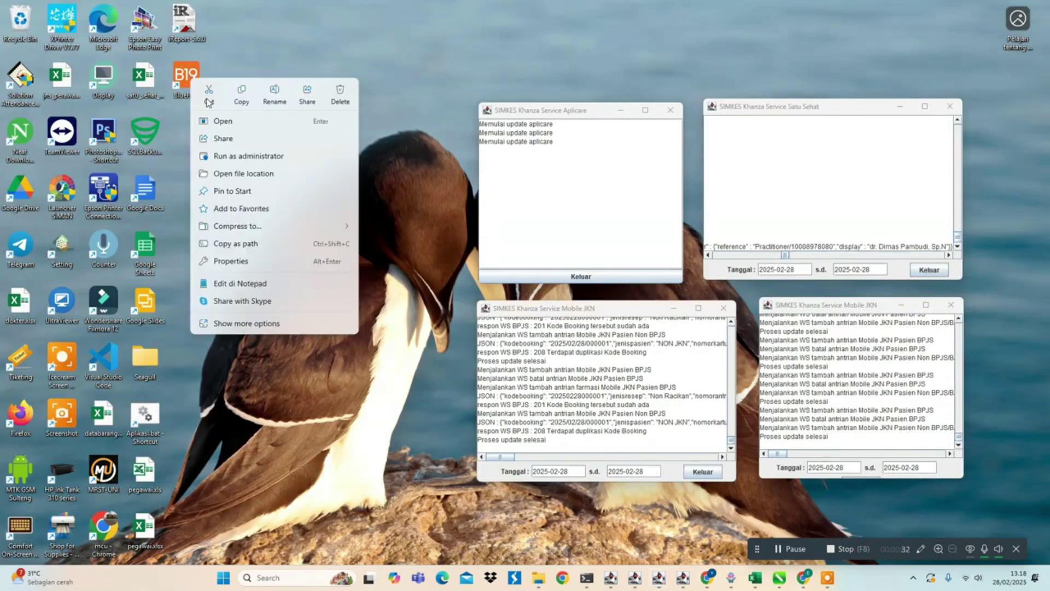
pyautogui.click(217, 123)
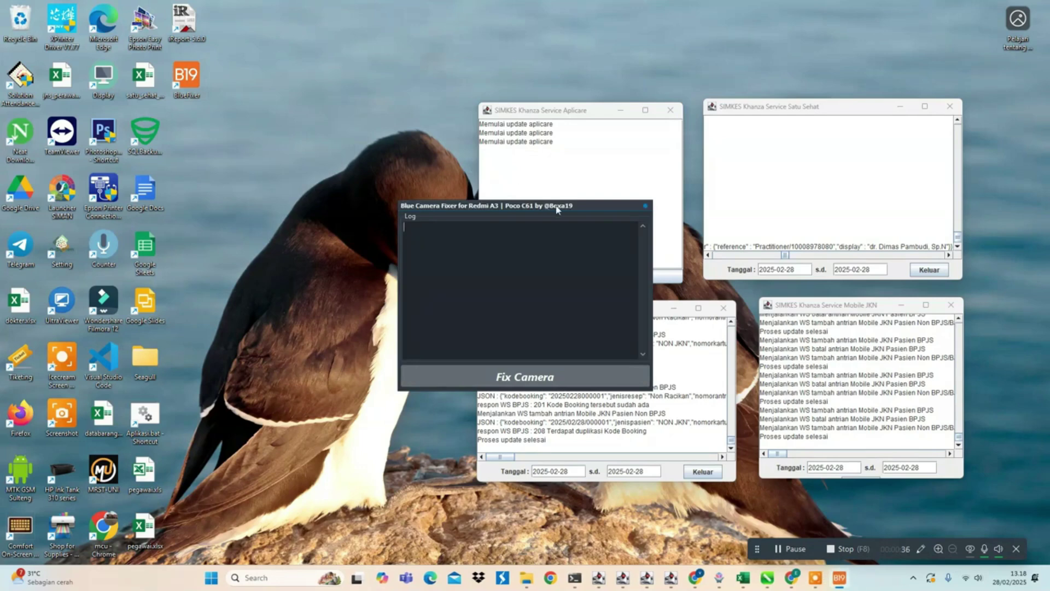
# Step: Minimize the four SIMKES service windows and move the fixer window toward the upper left
pyautogui.click(620, 110)
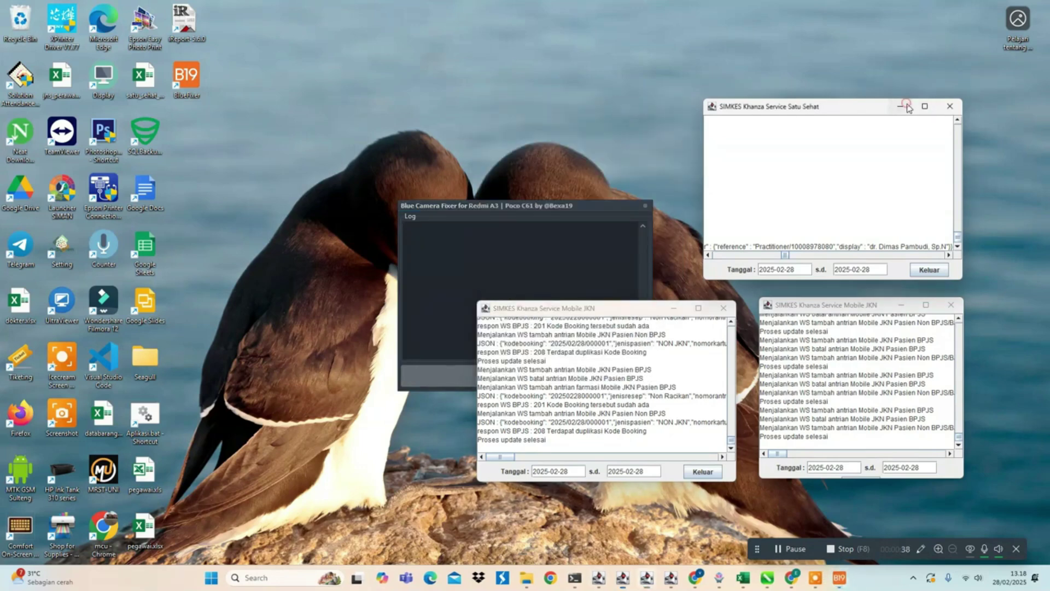
pyautogui.click(899, 106)
pyautogui.click(901, 305)
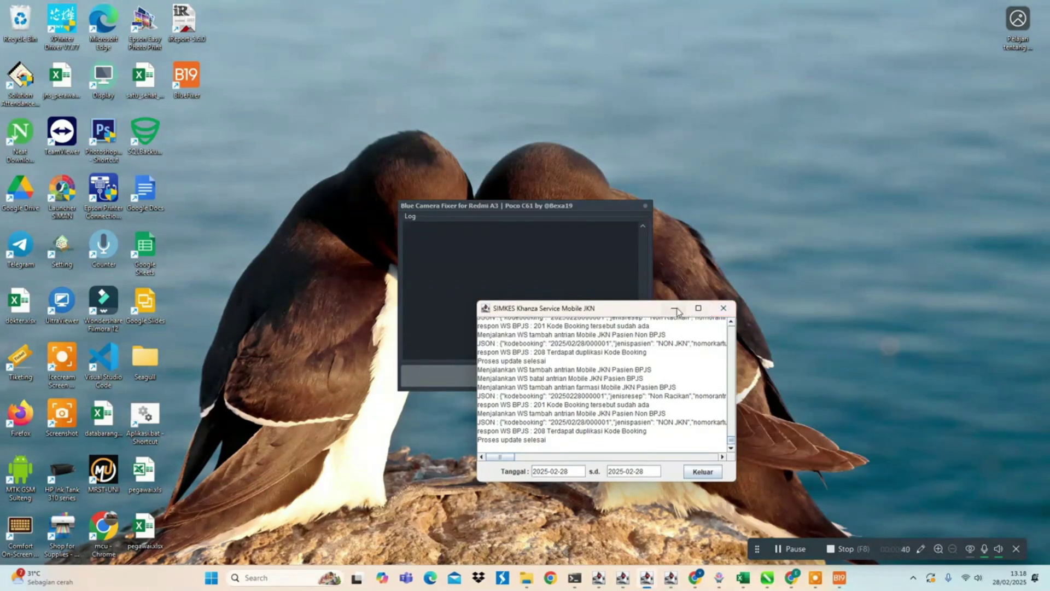
pyautogui.click(674, 308)
pyautogui.moveTo(593, 208); pyautogui.dragTo(578, 143)
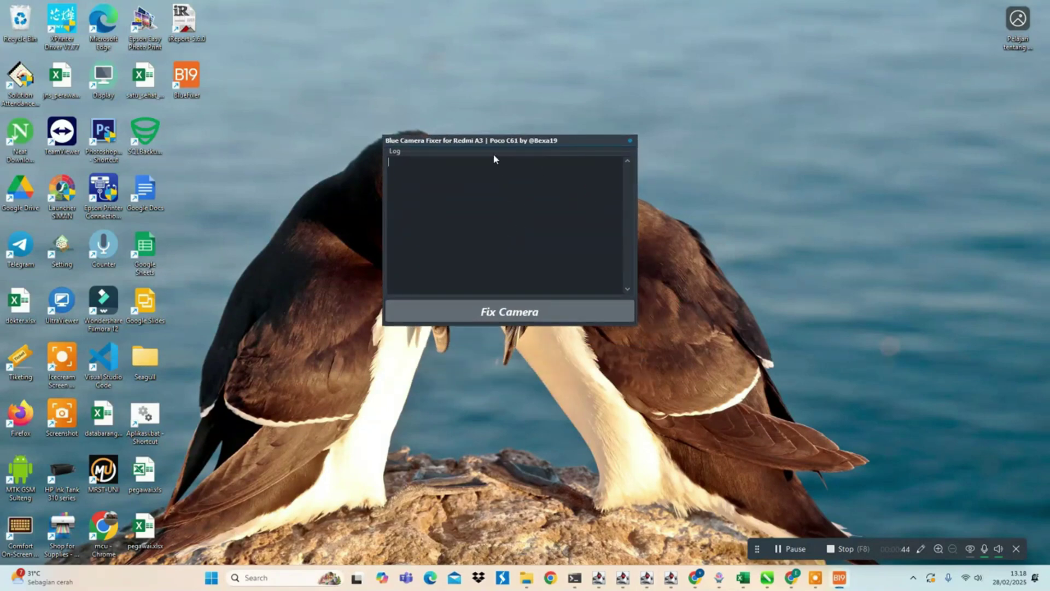
pyautogui.moveTo(573, 143); pyautogui.dragTo(505, 79)
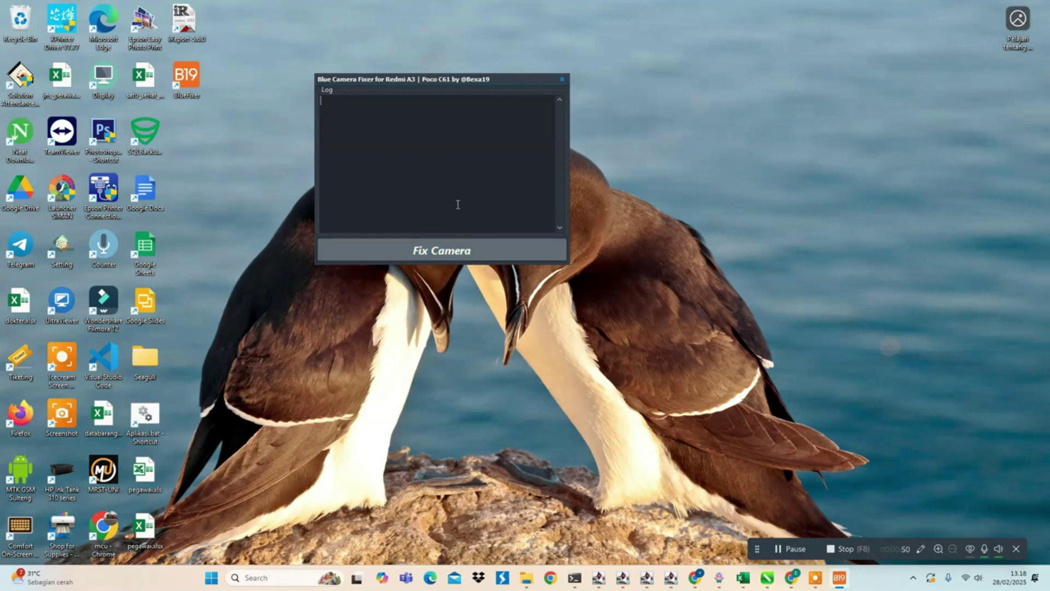
# Step: Run the camera fix, which logs 'No devices found', and bring up the Notepad usage steps
pyautogui.click(454, 254)
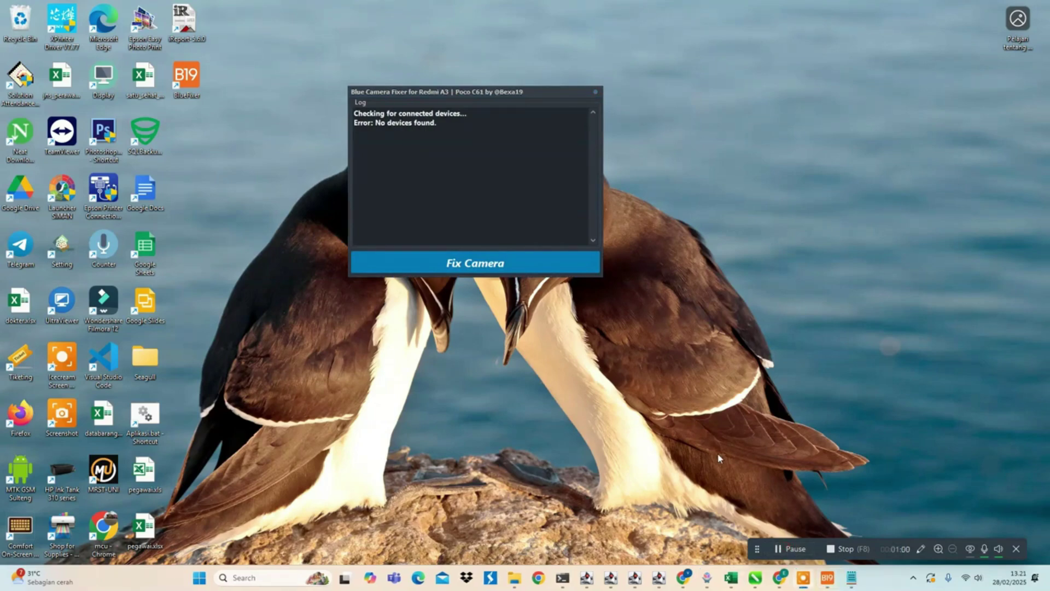
pyautogui.click(853, 580)
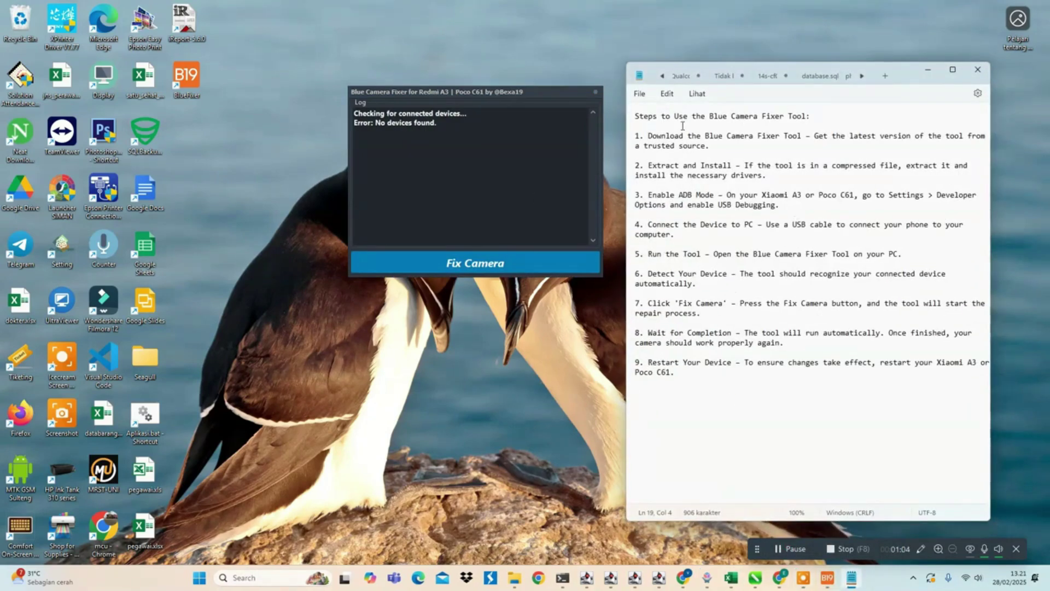
# Step: Highlight Notepad usage steps 1 and 2, then bring the BlueFixer downloads folder forward
pyautogui.moveTo(715, 144); pyautogui.dragTo(649, 133)
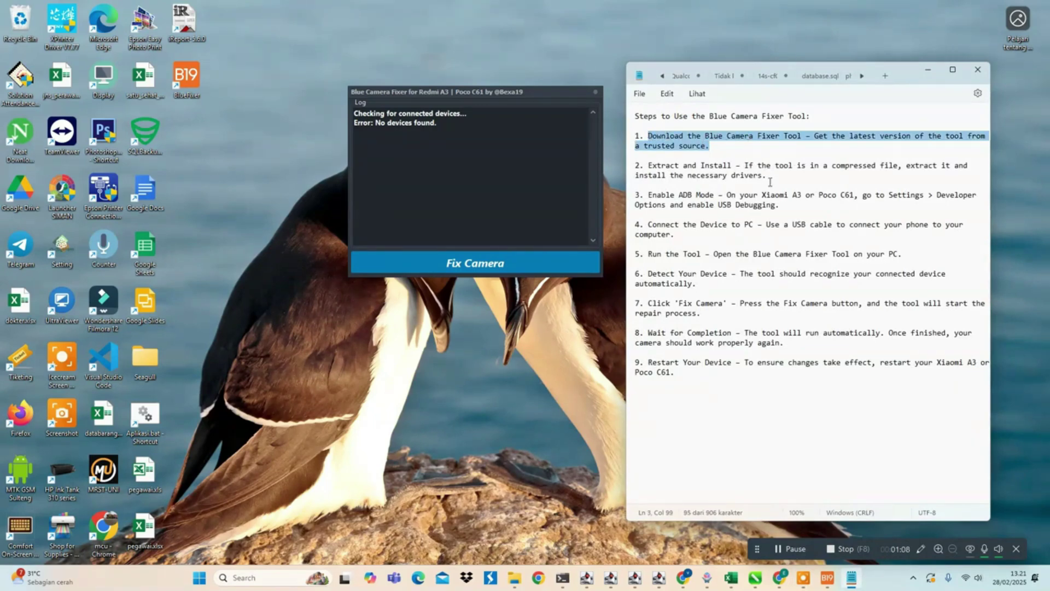
pyautogui.moveTo(768, 176); pyautogui.dragTo(651, 165)
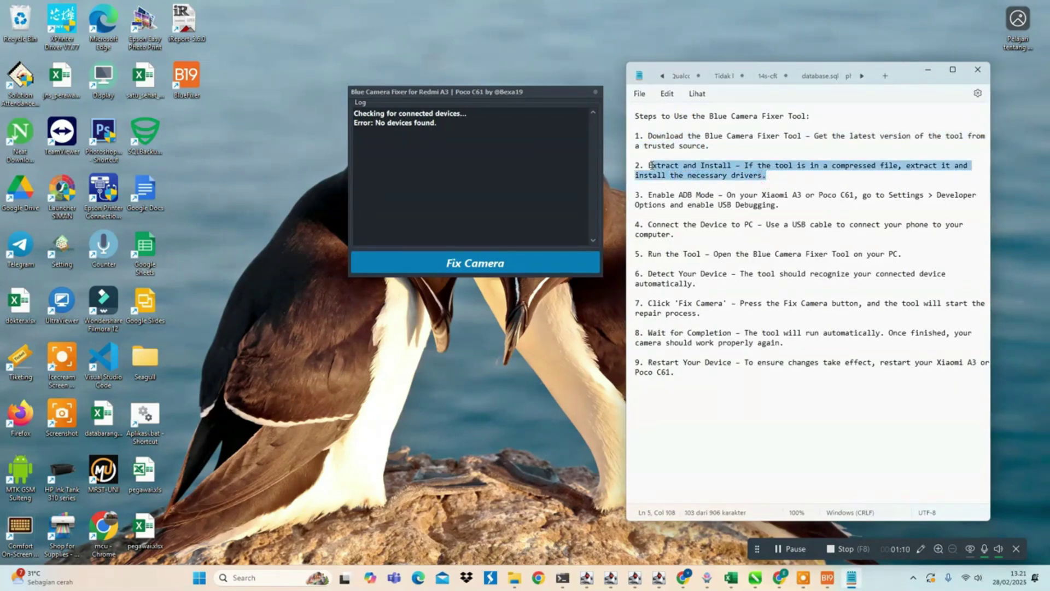
pyautogui.click(684, 186)
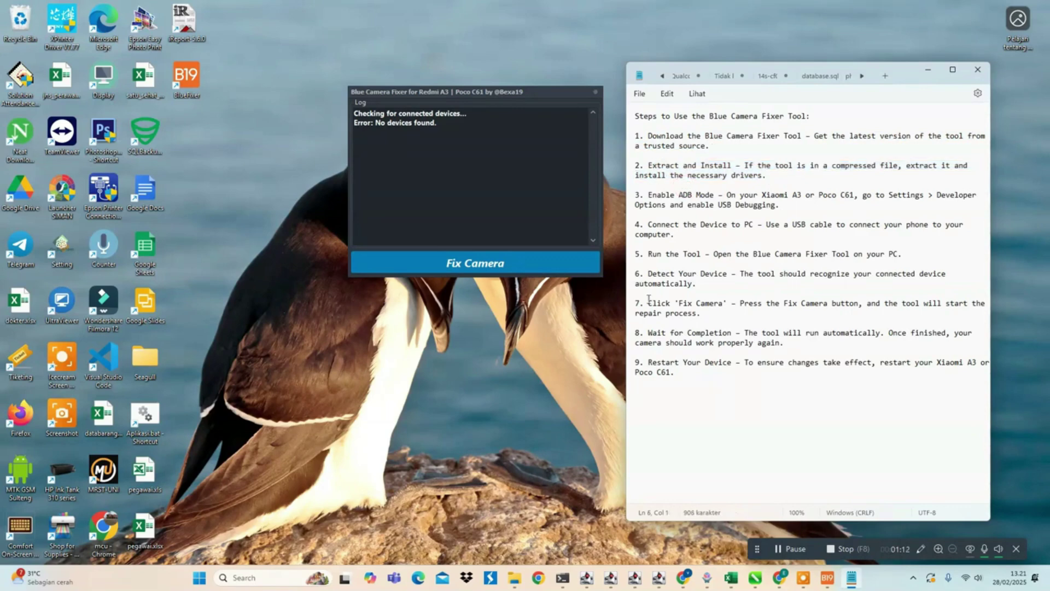
pyautogui.click(519, 577)
# Step: Select the installer file and narrow the BlueFixer folder window against the left edge
pyautogui.click(157, 116)
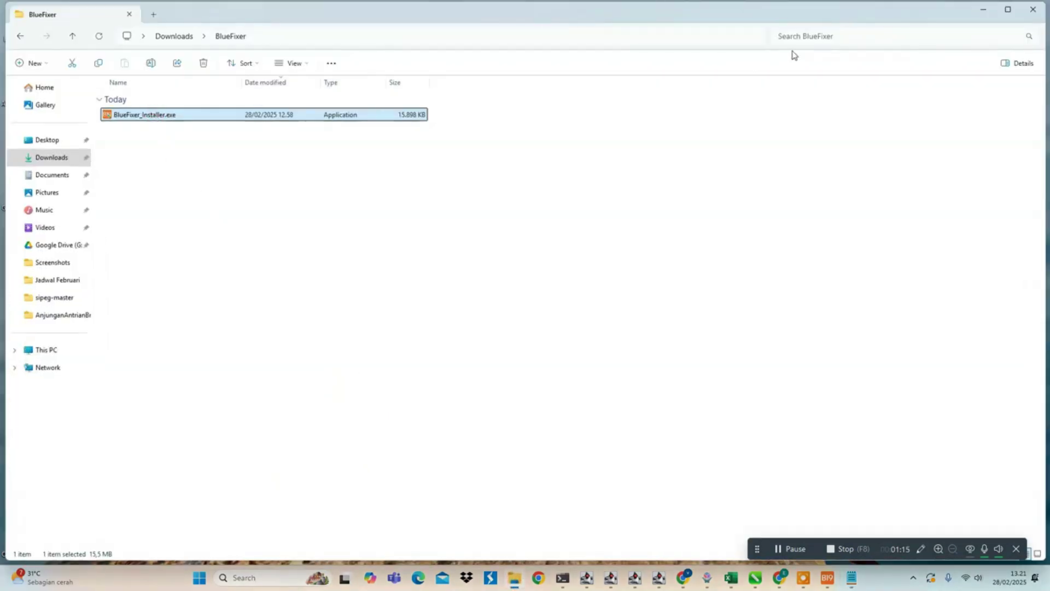
pyautogui.click(1014, 9)
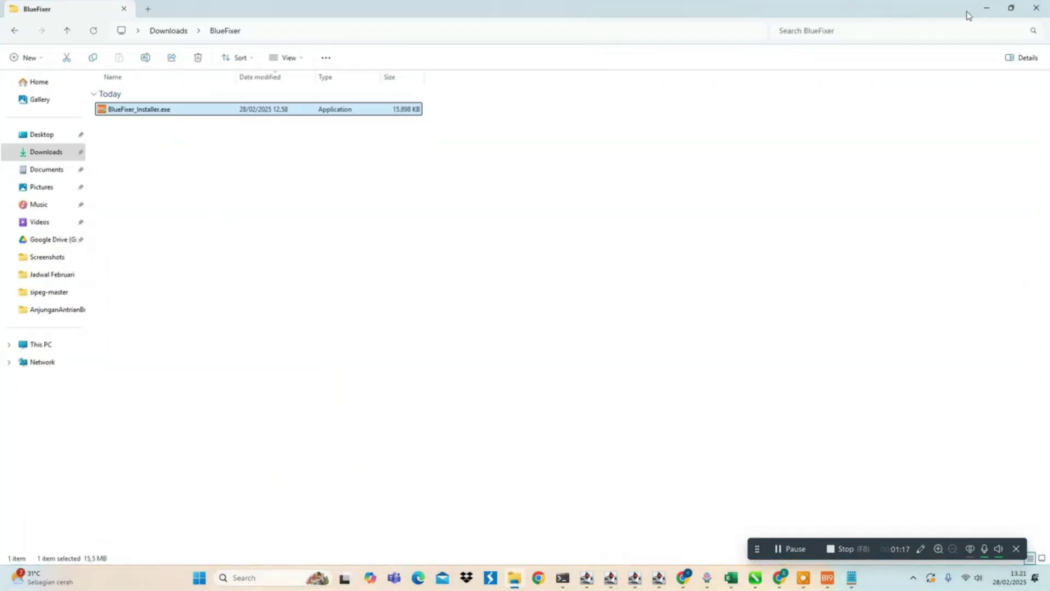
pyautogui.click(1009, 8)
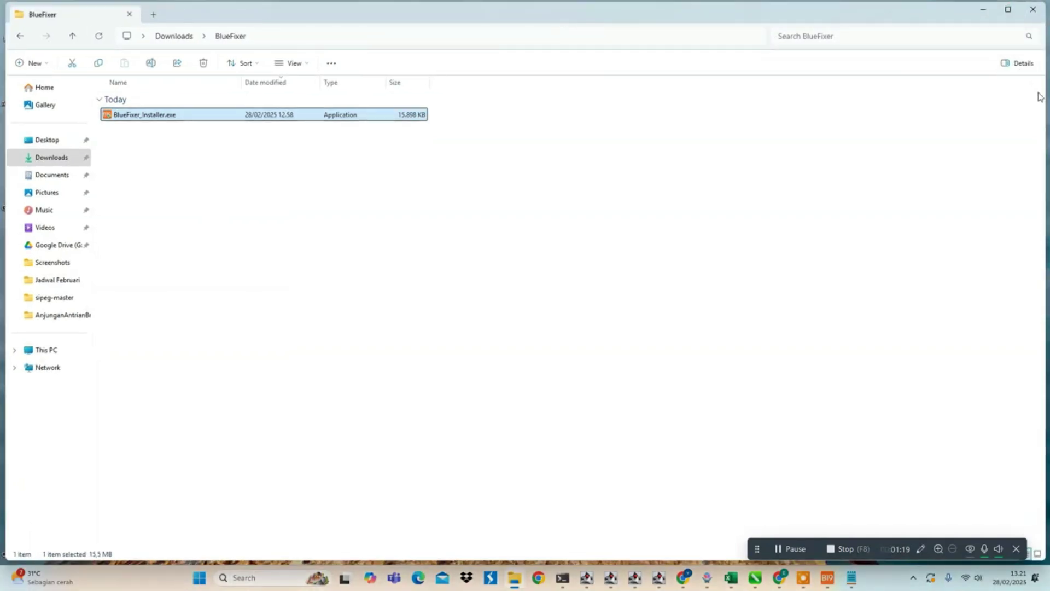
pyautogui.moveTo(1041, 96)
pyautogui.mouseDown()
pyautogui.moveTo(489, 158)
pyautogui.moveTo(293, 160)
pyautogui.mouseUp()
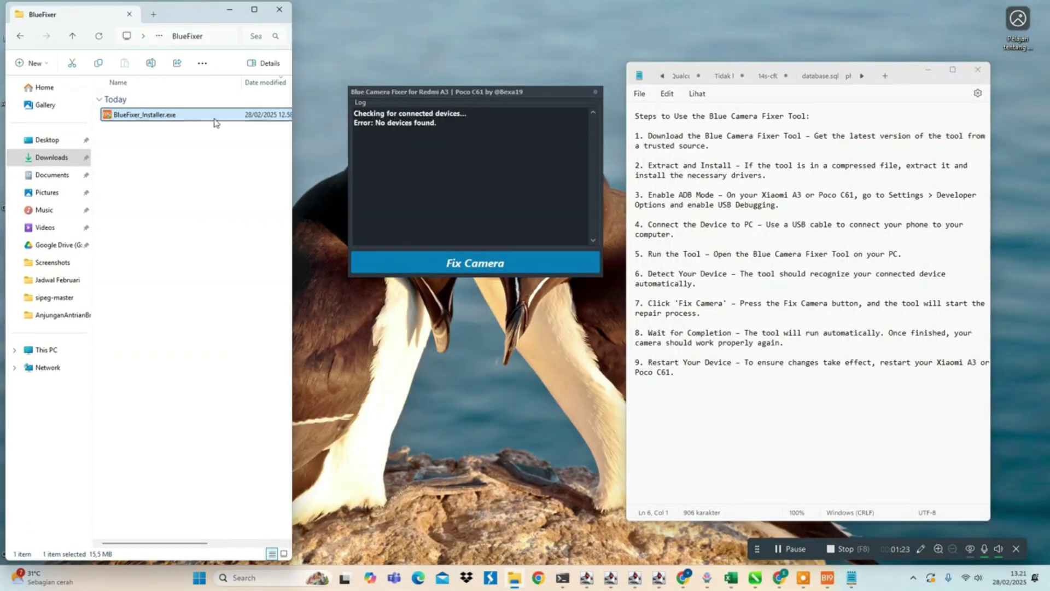
pyautogui.click(676, 205)
pyautogui.moveTo(781, 207); pyautogui.dragTo(675, 195)
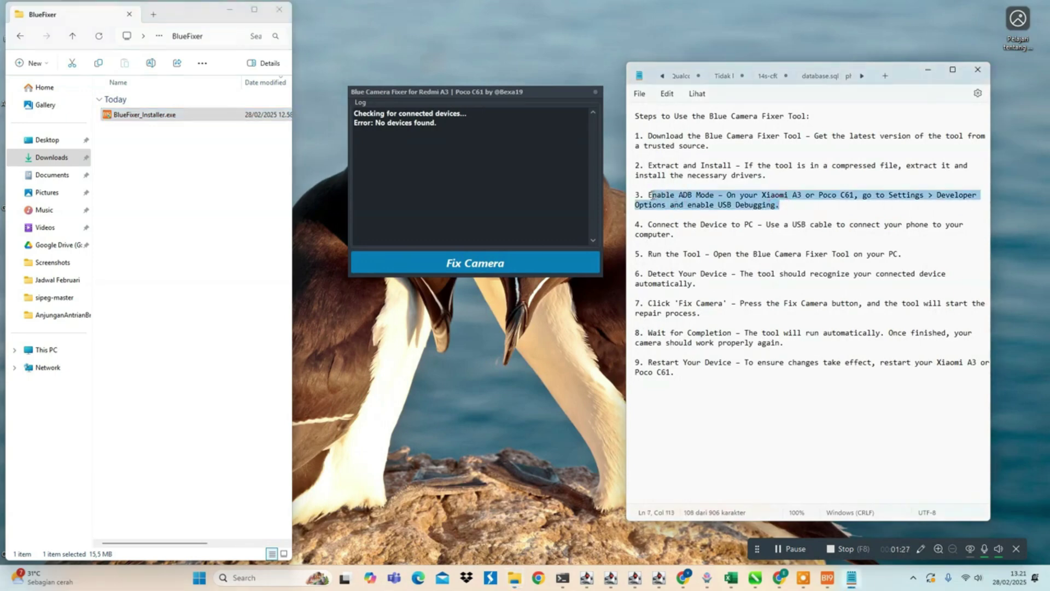
pyautogui.moveTo(679, 235); pyautogui.dragTo(651, 225)
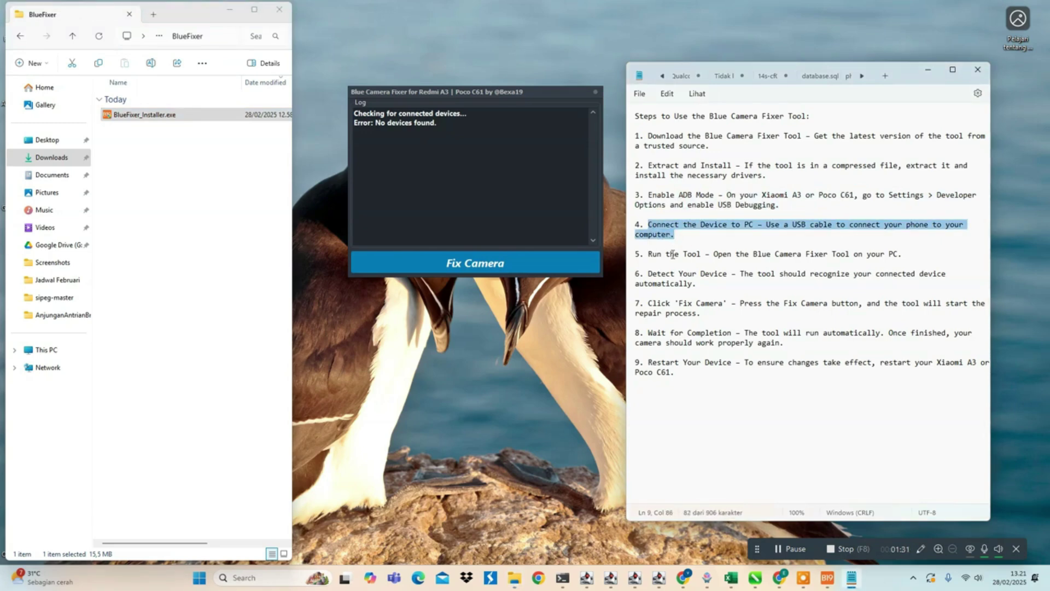
pyautogui.click(671, 254)
pyautogui.moveTo(905, 256)
pyautogui.mouseDown()
pyautogui.moveTo(684, 252)
pyautogui.moveTo(659, 276)
pyautogui.mouseUp()
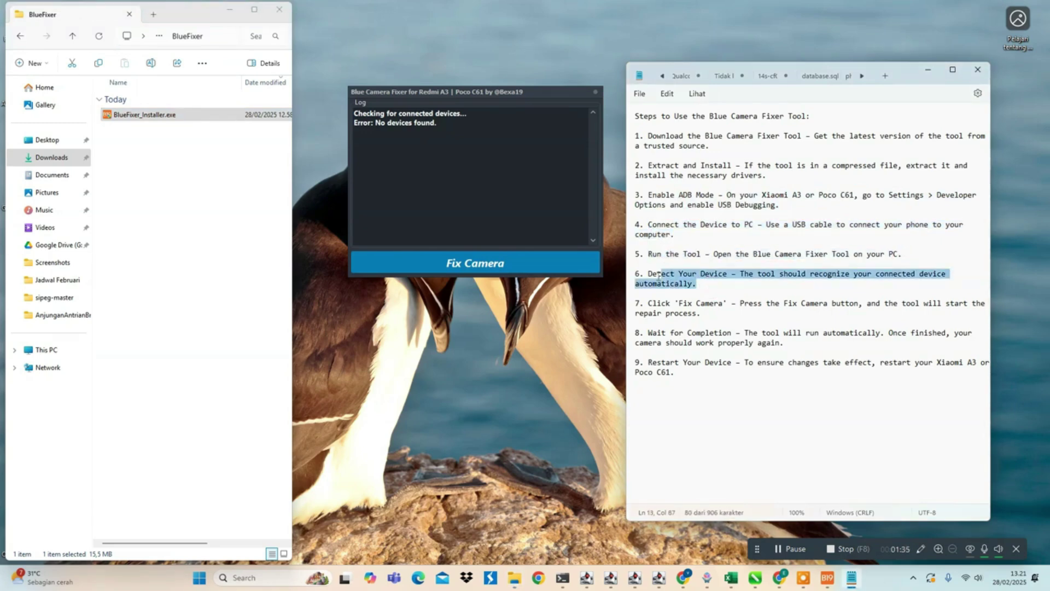
pyautogui.click(488, 151)
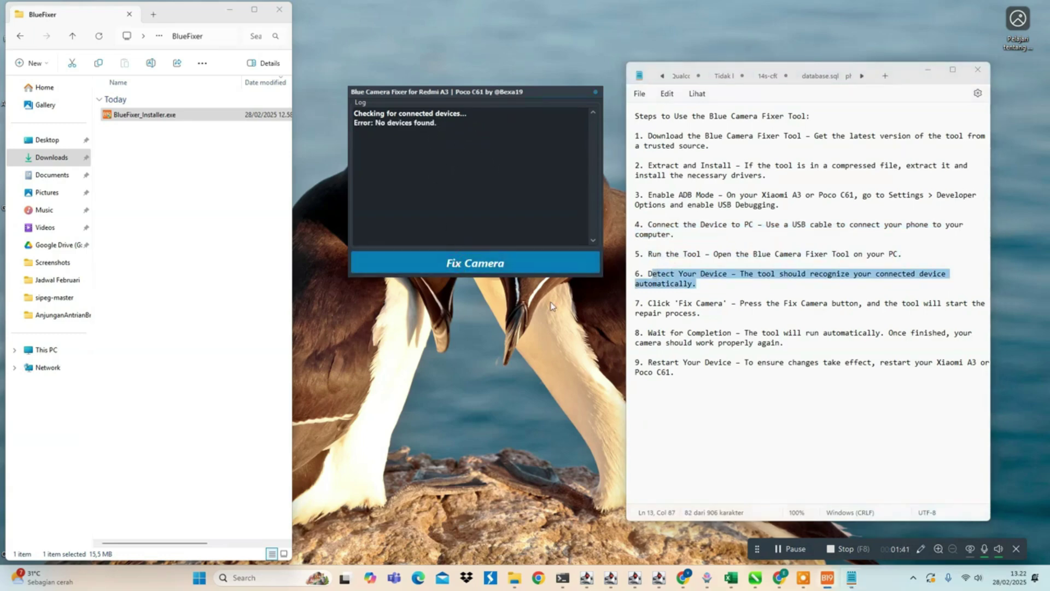
pyautogui.moveTo(719, 318); pyautogui.dragTo(647, 302)
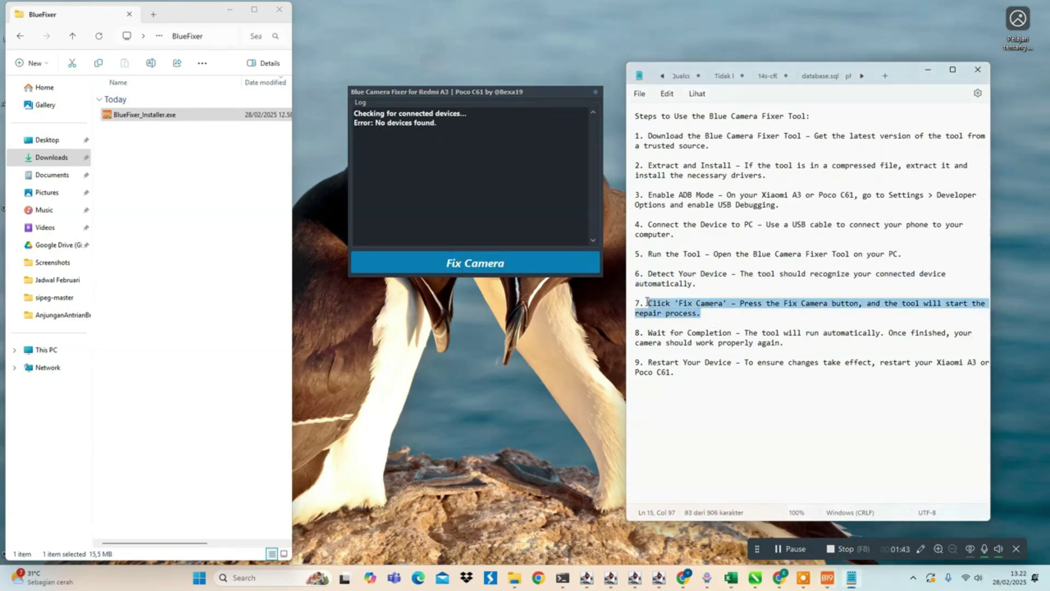
pyautogui.click(713, 345)
pyautogui.moveTo(695, 376); pyautogui.dragTo(649, 359)
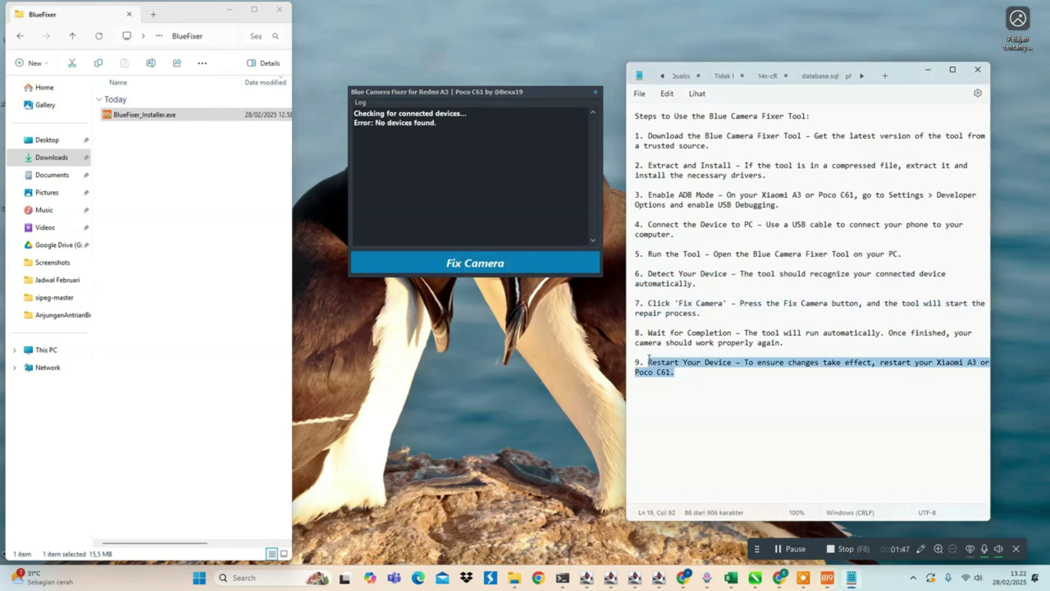
pyautogui.click(684, 368)
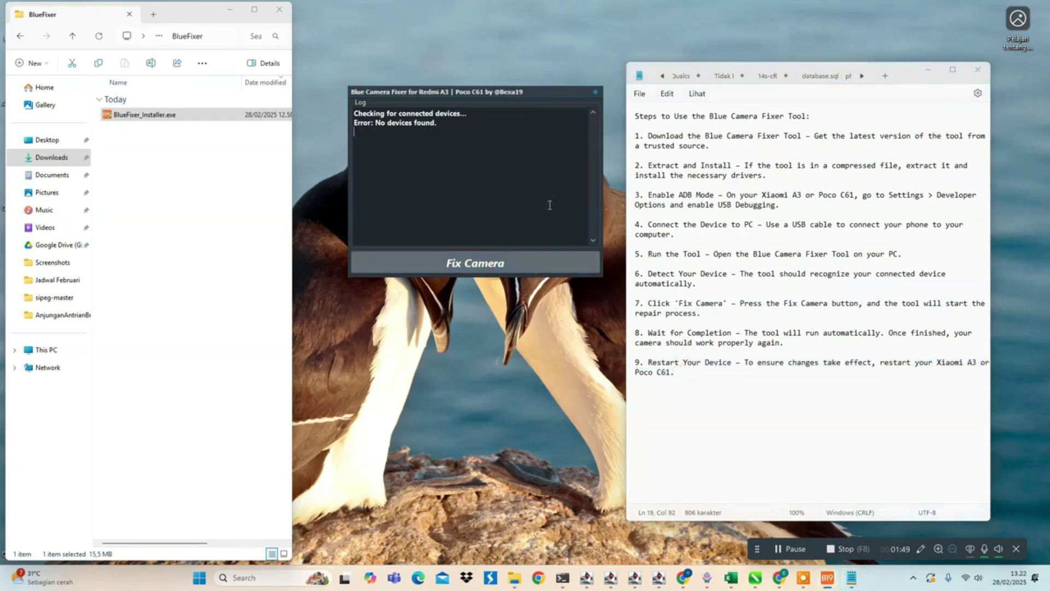